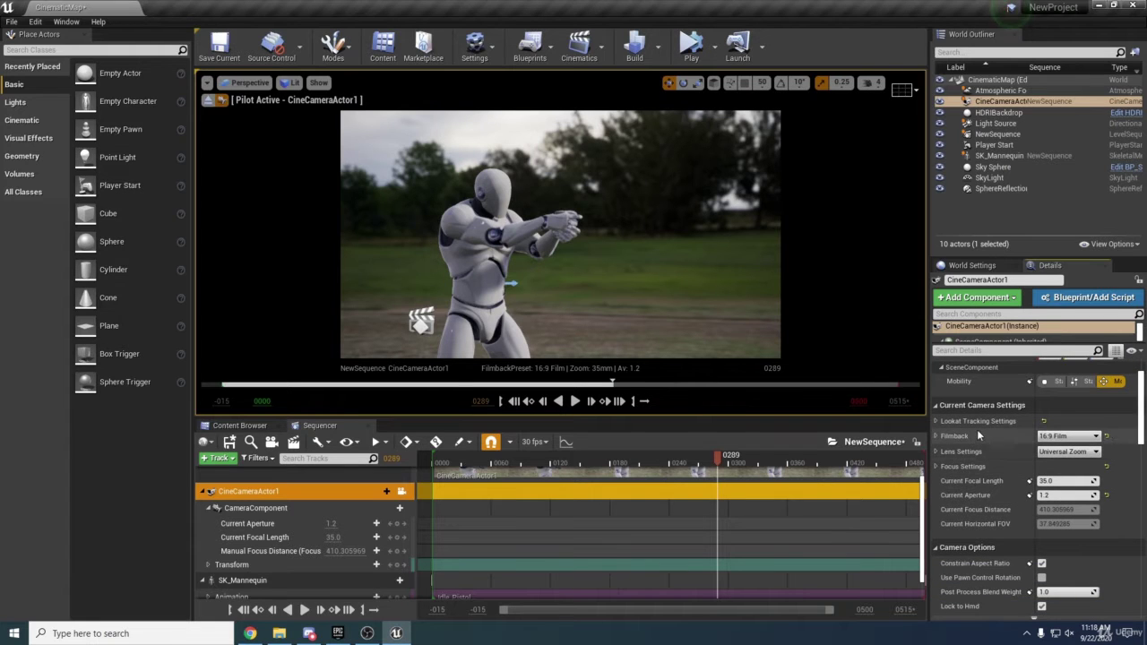
- Expand the camera's Focus Settings and set Manual Focus Distance to 350 cm
scroll(1003, 475, "up", 3)
scroll(1004, 474, "down", 2)
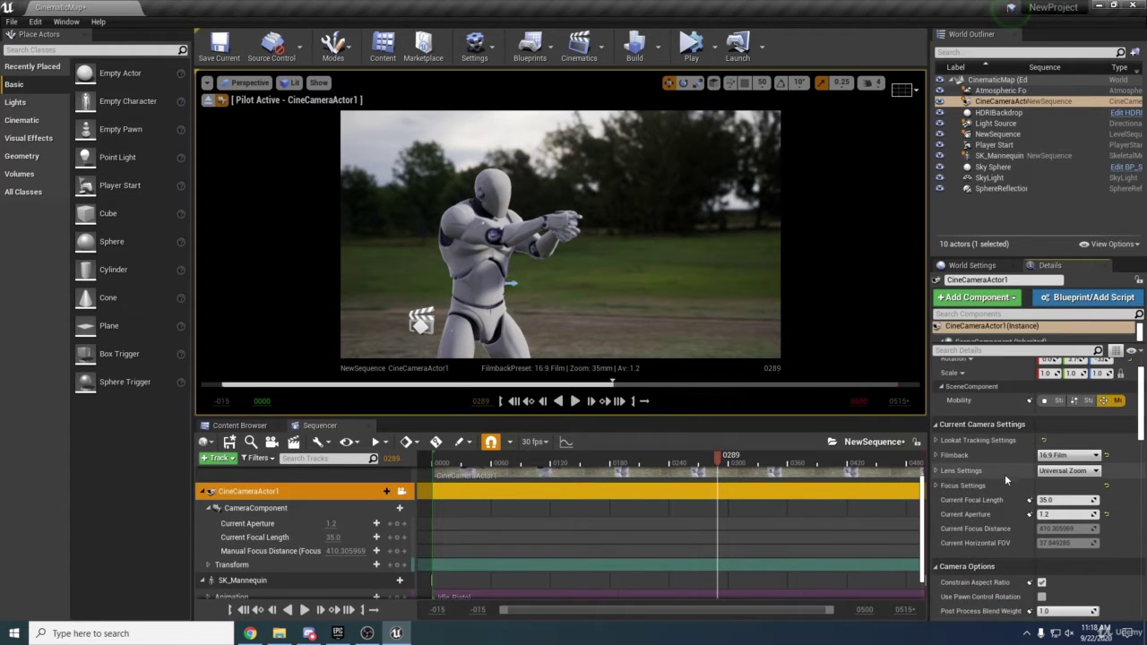
left_click(935, 485)
scroll(1030, 466, "down", 2)
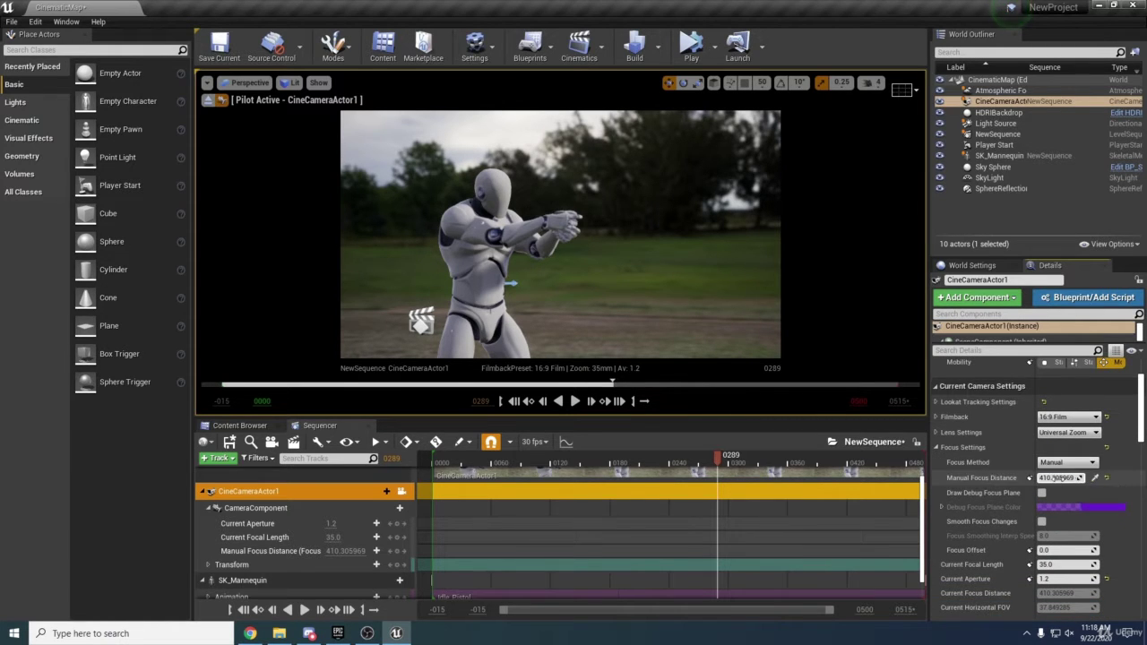
left_click(1059, 477)
type("350")
key("Return")
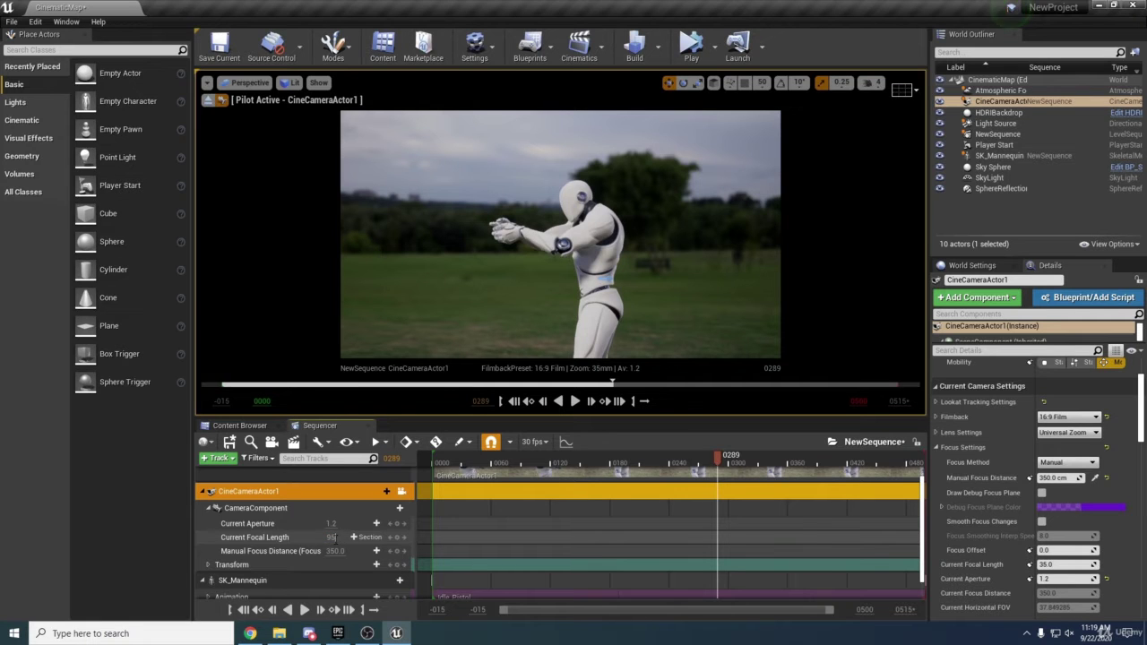
- Set the camera's Current Focal Length to 95 mm and reframe the shot on the mannequin's head and shoulders
key("Return")
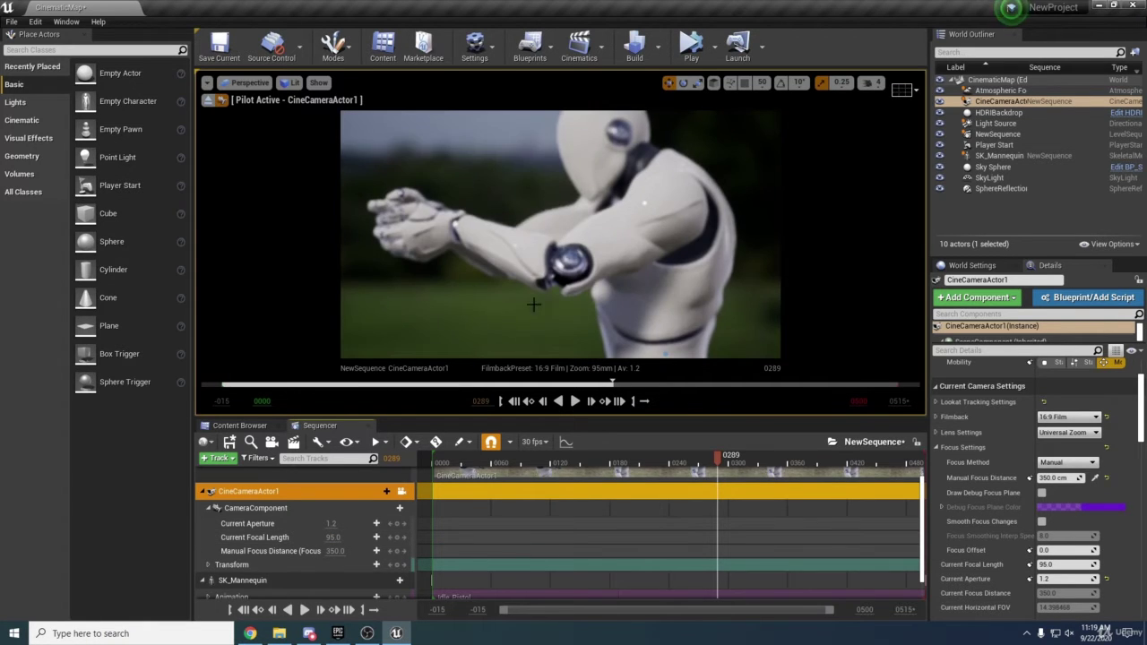
right_click_drag(533, 305, 523, 250)
key("s")
key("w")
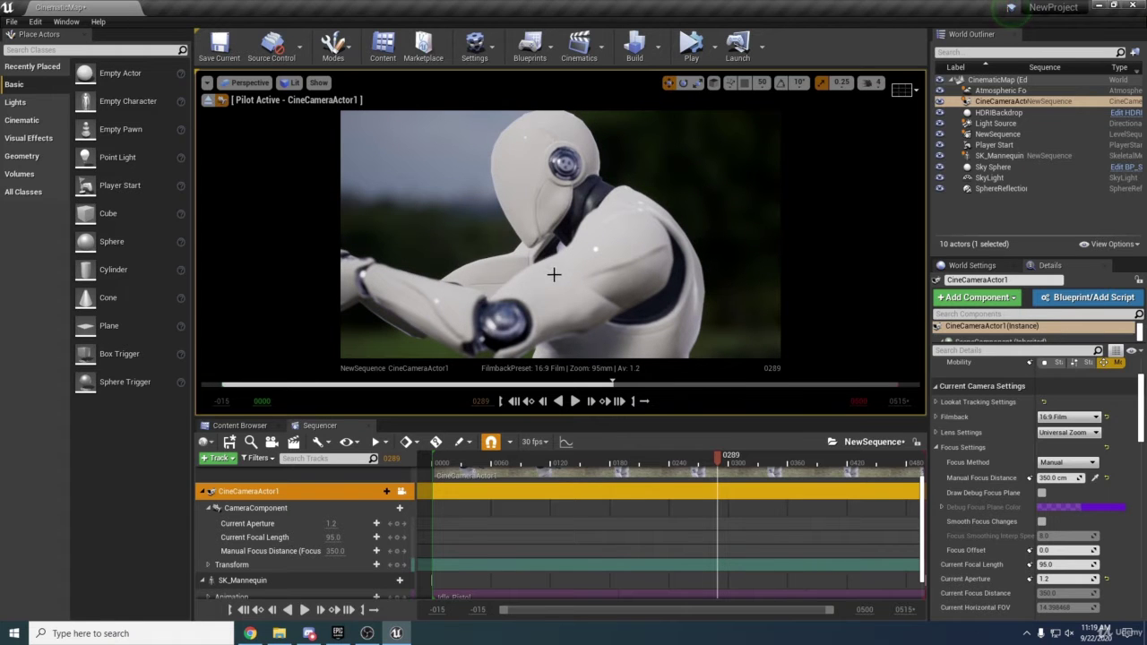
- Reduce the Manual Focus Distance to about 300 cm and set the Current Aperture to 1.4
left_click_drag(333, 550, 309, 550)
right_click_drag(538, 269, 470, 316)
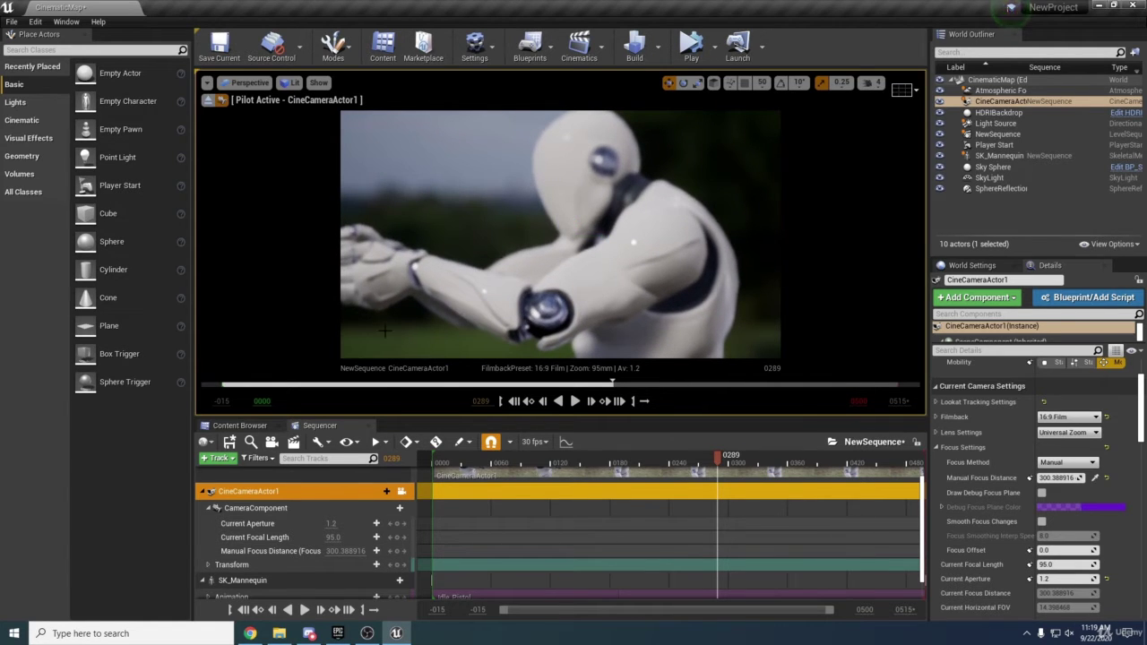
mouse_move(327, 523)
left_mouse_down()
mouse_move(353, 523)
mouse_move(338, 523)
left_mouse_up()
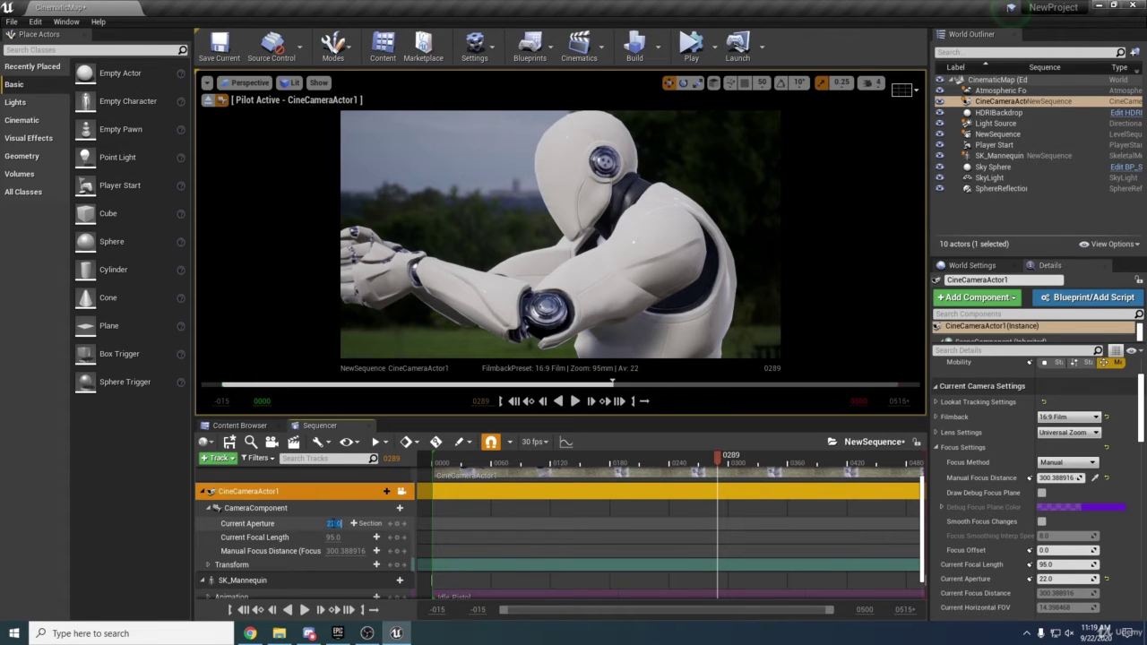
type("4")
key("Return")
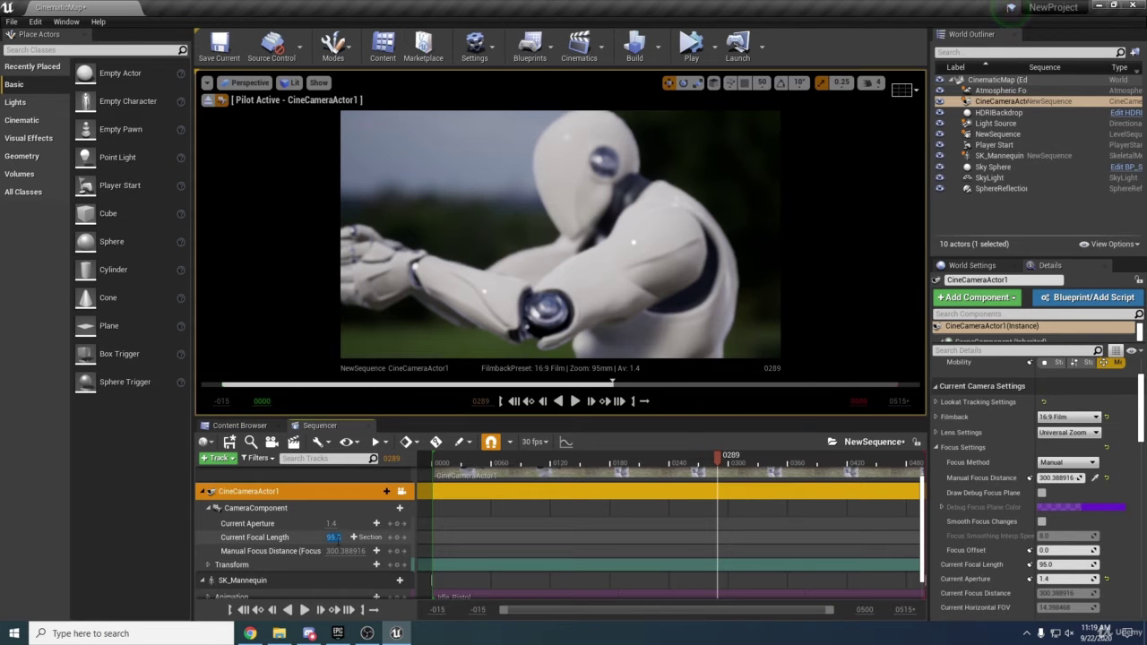
- Try a 50 mm focal length on the mannequin shot and return Current Focal Length to 95 mm
key("Return")
right_click_drag(590, 271, 579, 289)
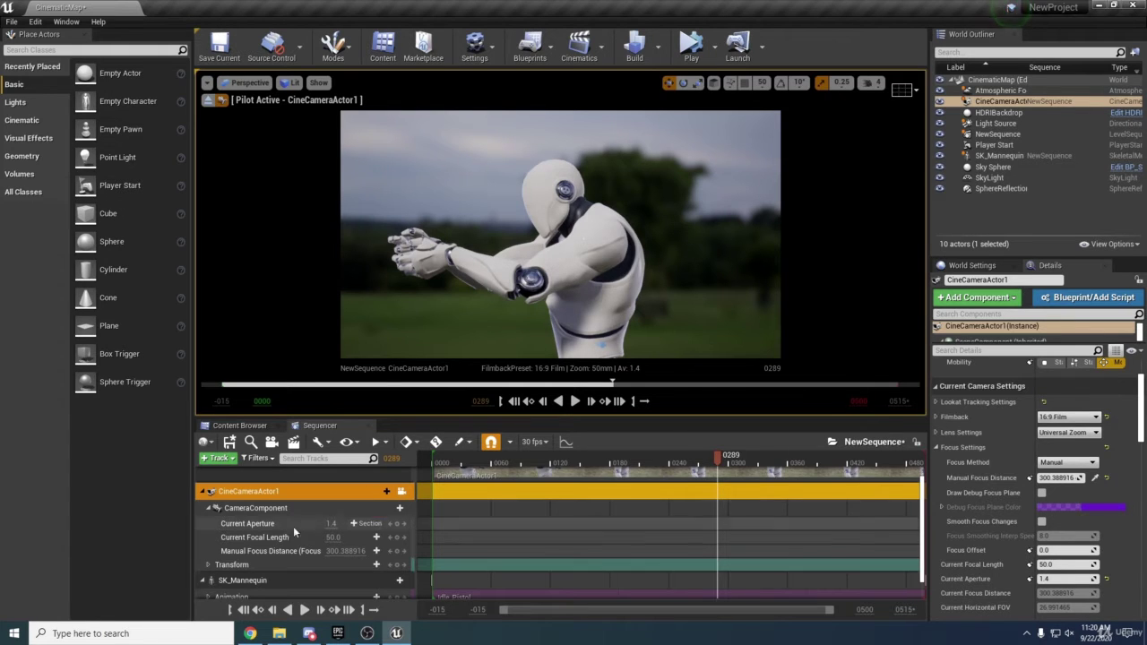
left_click(333, 536)
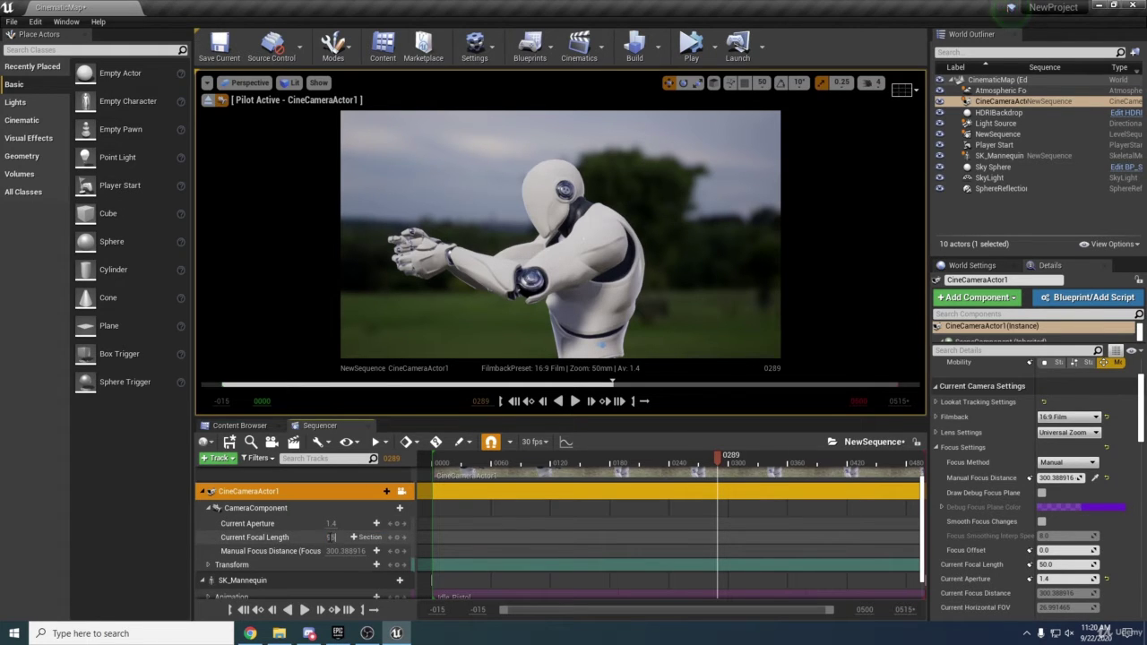
type("95")
key("Return")
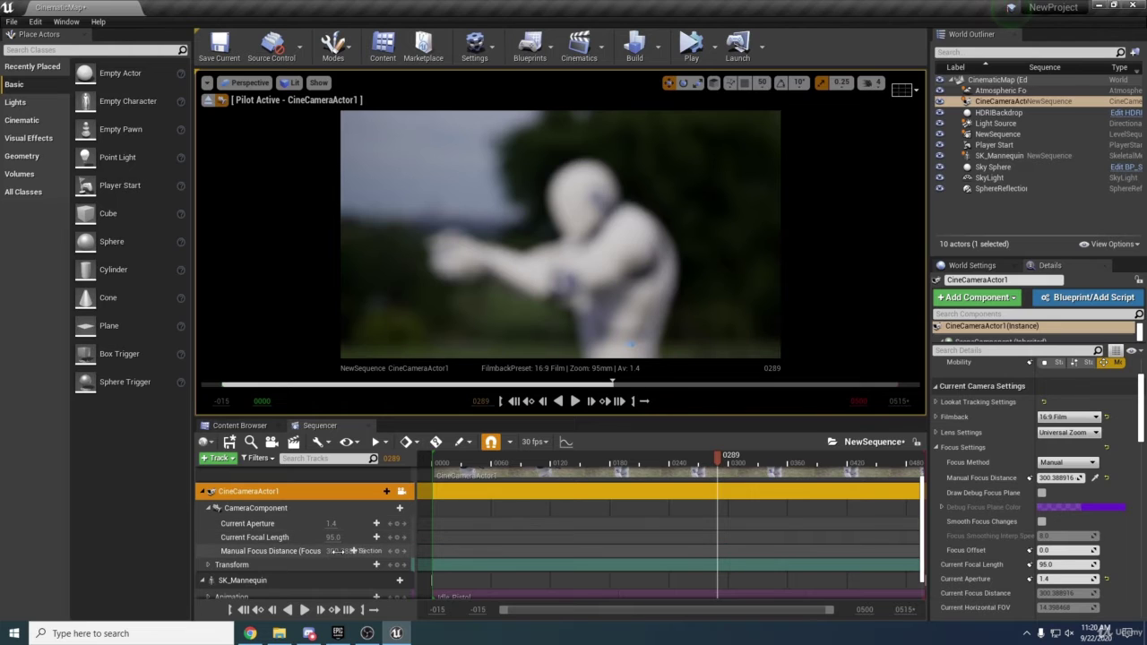
- Raise the Manual Focus Distance to about 558 cm to bring the mannequin into focus
type("0")
key("Return")
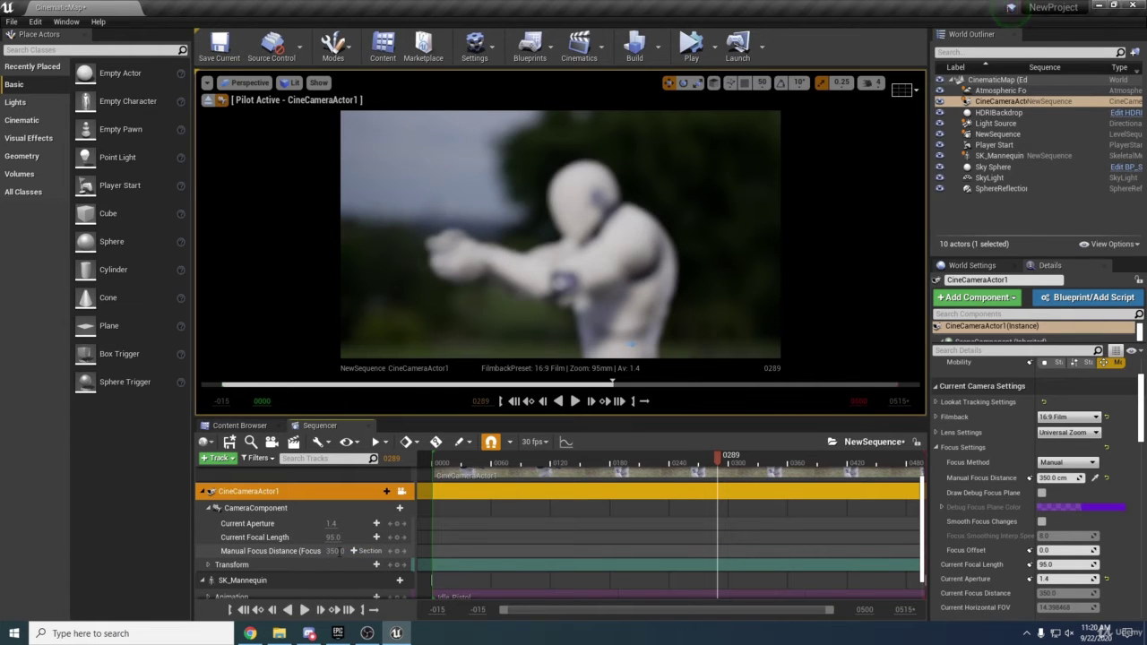
left_click_drag(333, 550, 352, 550)
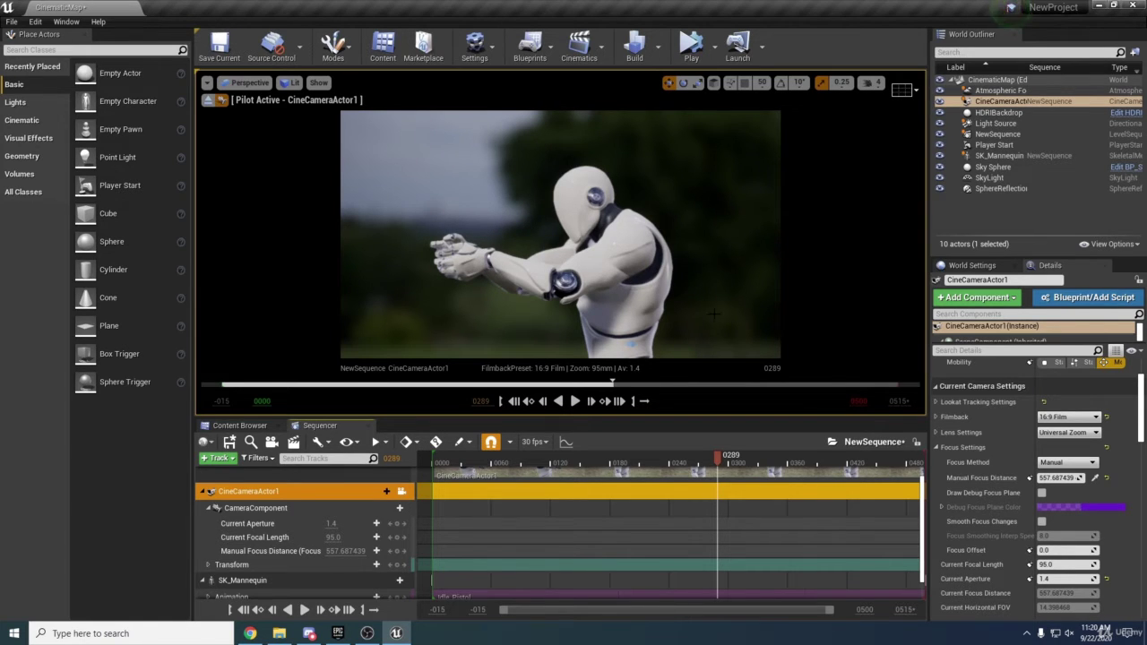
- Fine-tune the Manual Focus Distance to about 597 cm with the debug focus plane drawn, and turn the plane off
left_click(1040, 492)
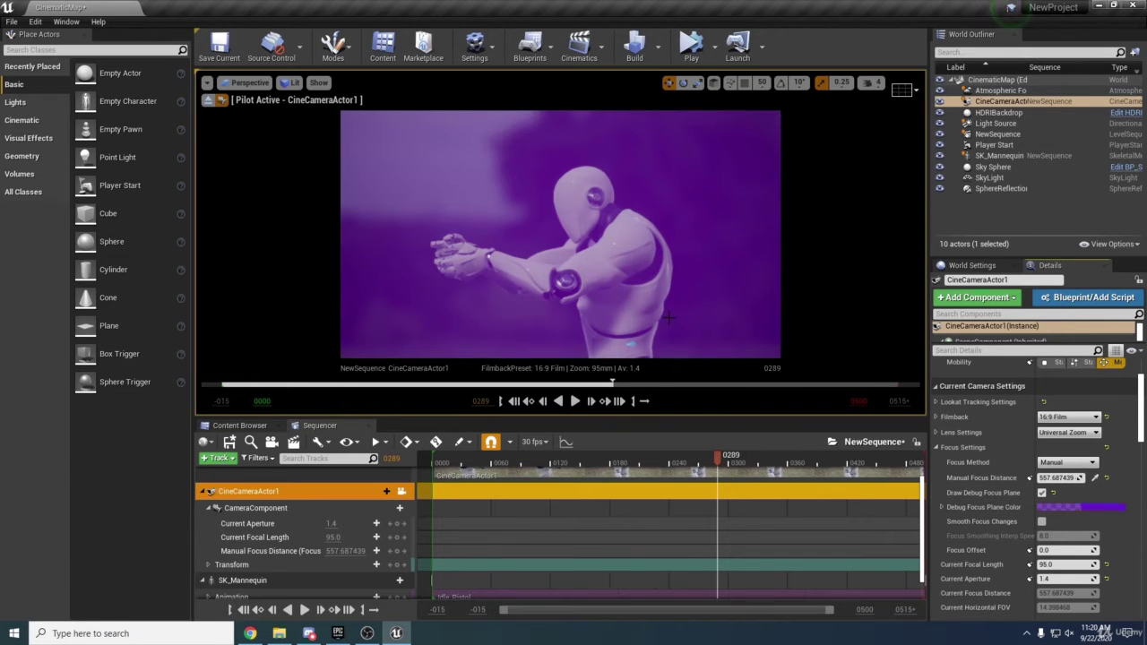
left_click_drag(336, 550, 338, 550)
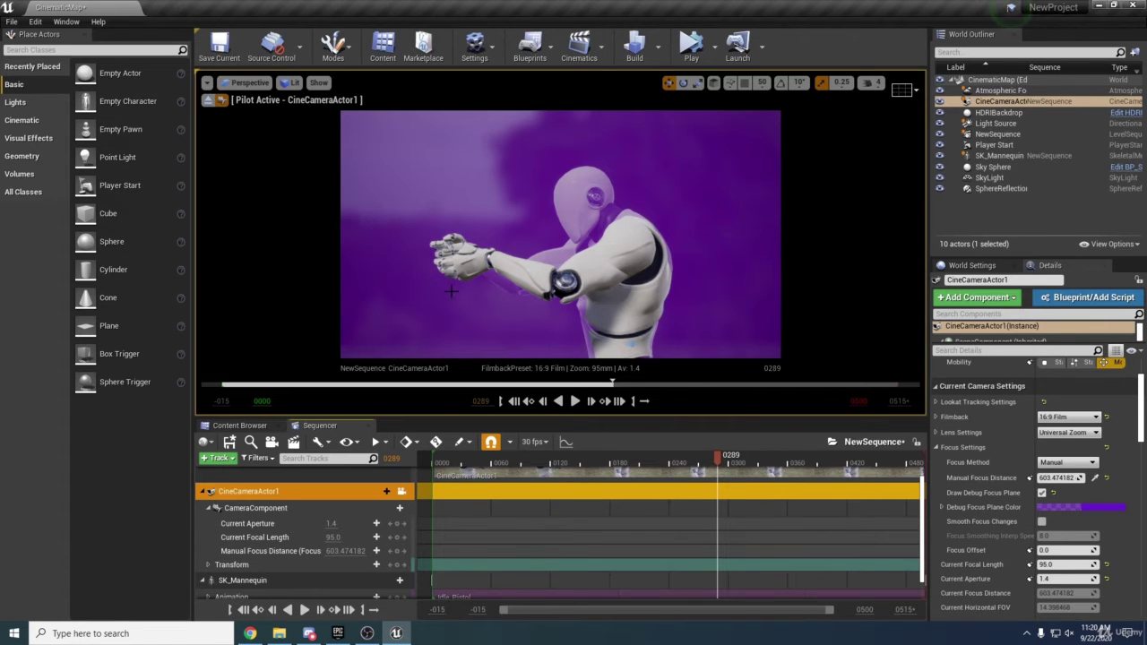
left_click_drag(338, 550, 336, 550)
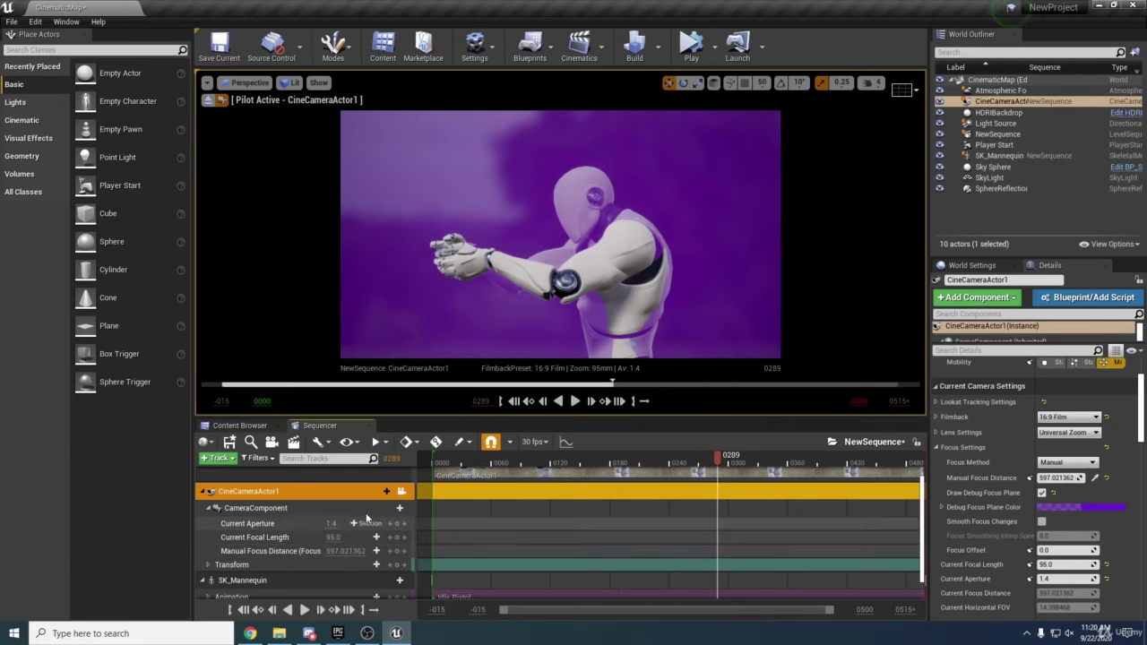
left_click(1041, 493)
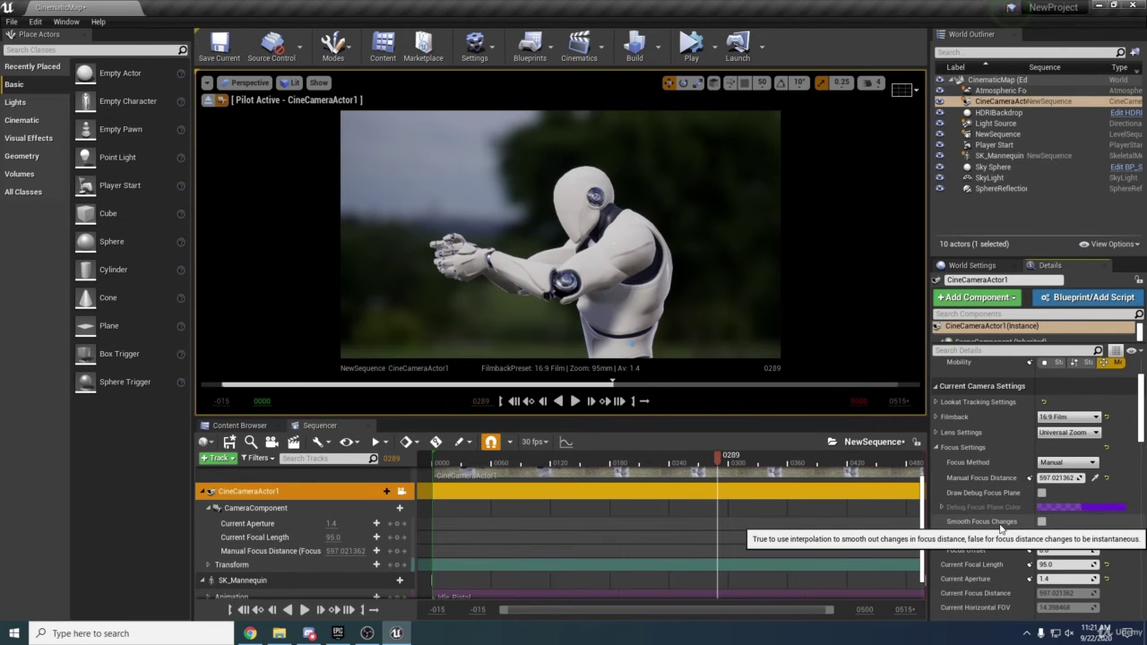
- Try the Smooth Focus Changes option in the camera's focus settings
left_click(1042, 522)
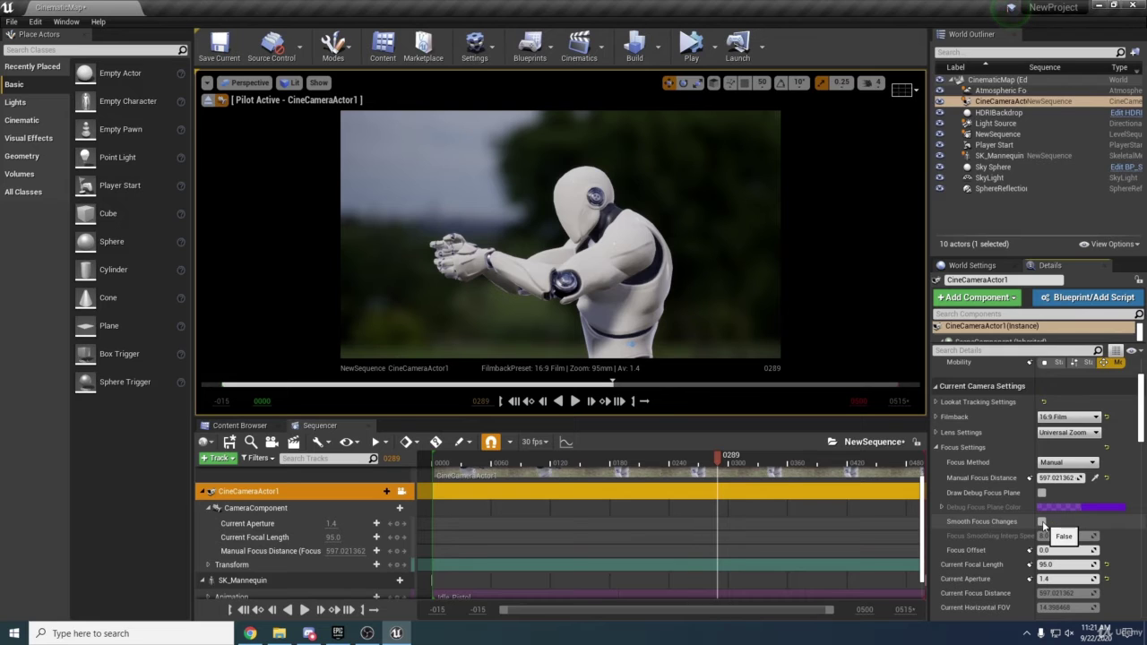
left_click(1041, 522)
scroll(1042, 524, "down", 2)
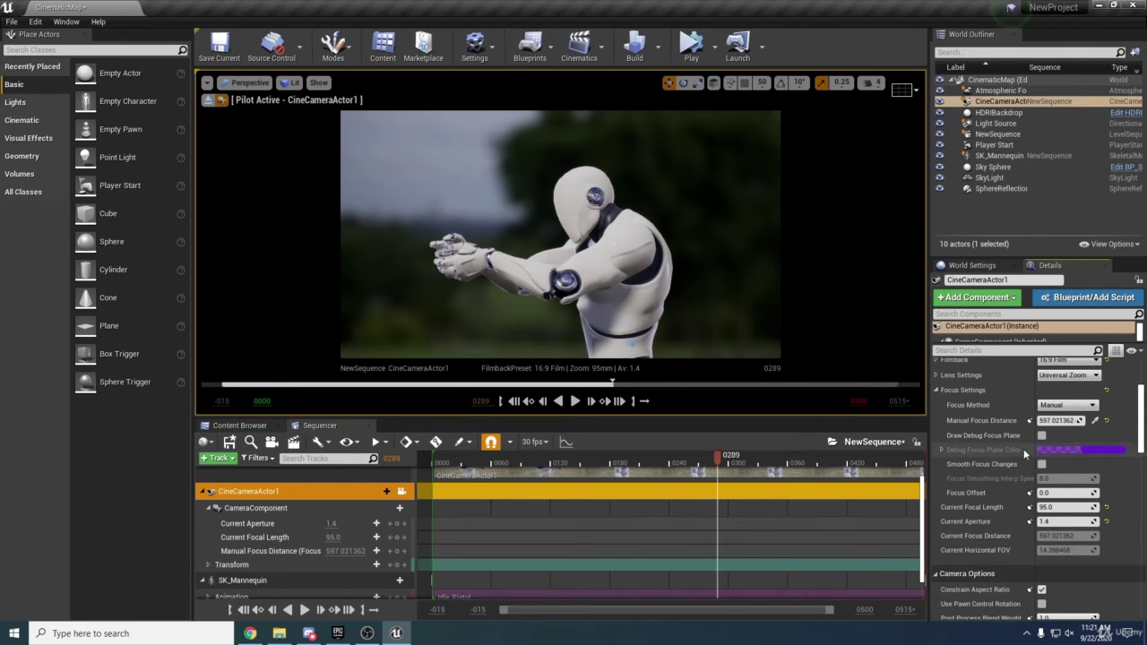
- Enable Look at Tracking for the camera and pick SK_Mannequin as the Actor to Track
scroll(983, 452, "up", 3)
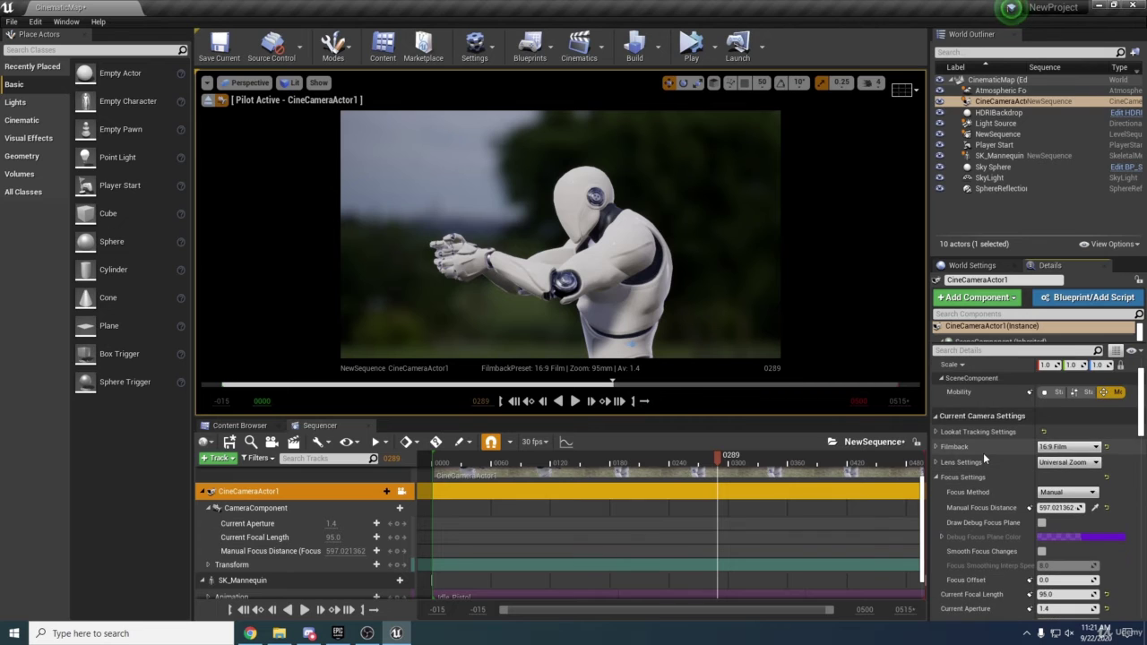
left_click(936, 432)
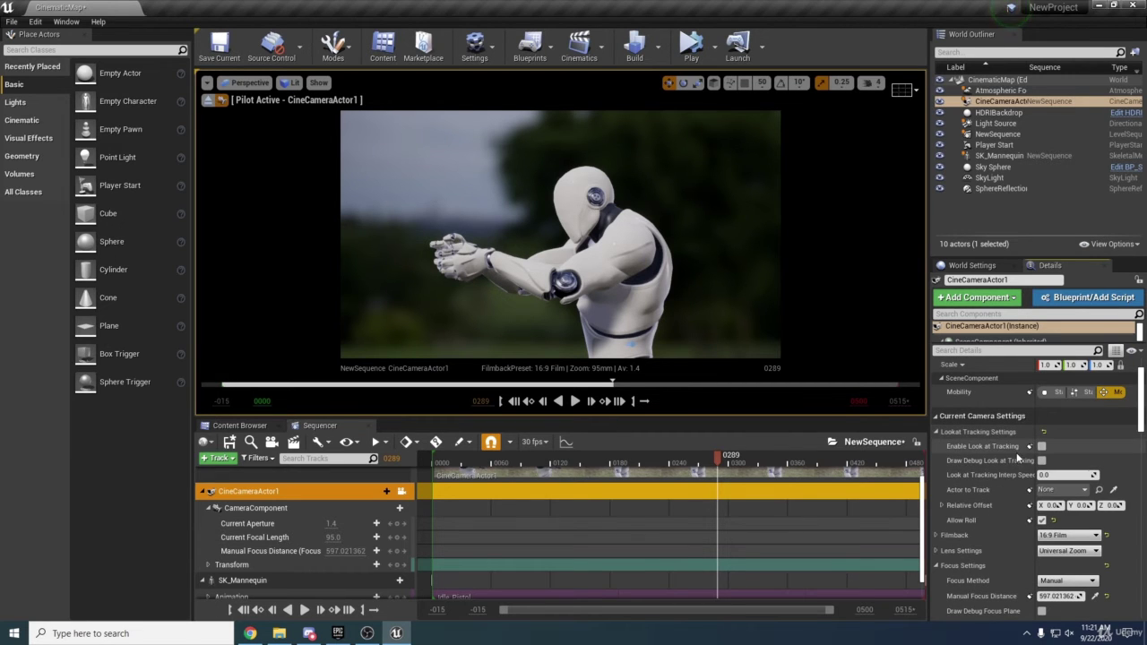
left_click(1042, 446)
left_click(1114, 489)
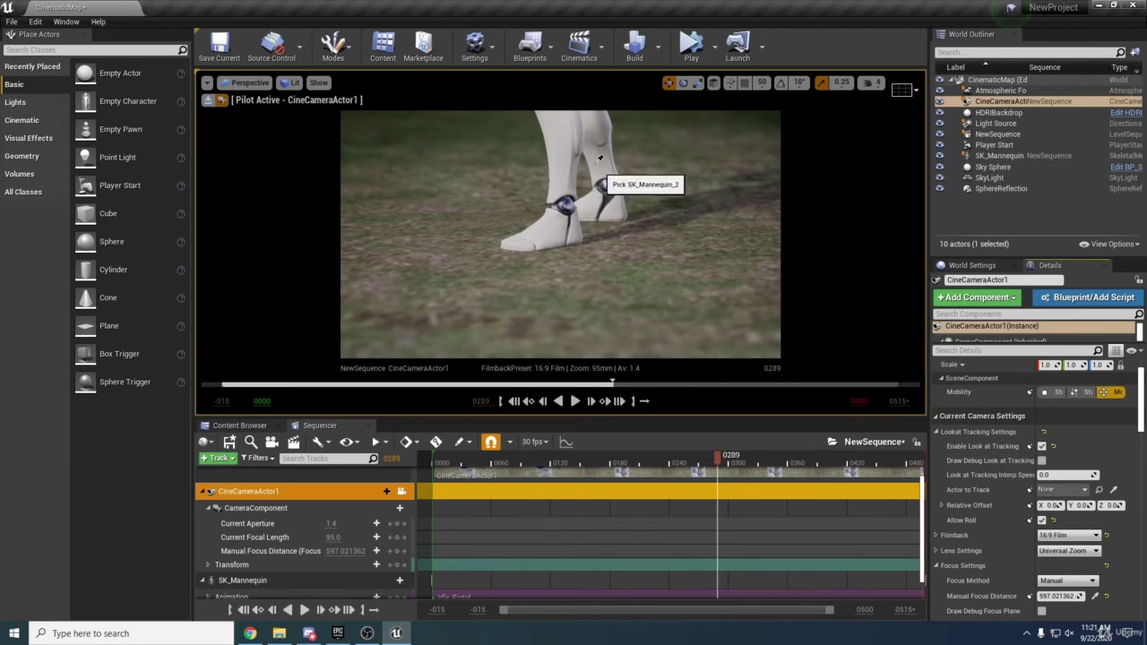
left_click(552, 154)
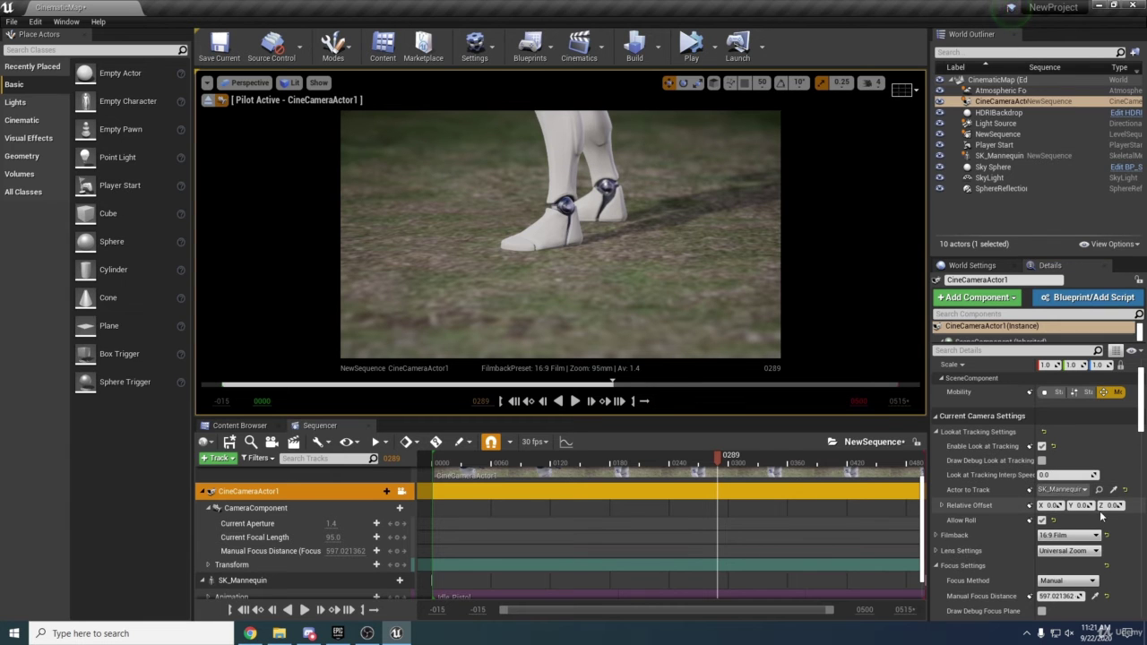
- Raise the look-at Relative Offset in Z to aim at the mannequin's upper body, and move the camera farther away
mouse_move(1109, 505)
left_mouse_down()
mouse_move(1136, 505)
mouse_move(1112, 505)
left_mouse_up()
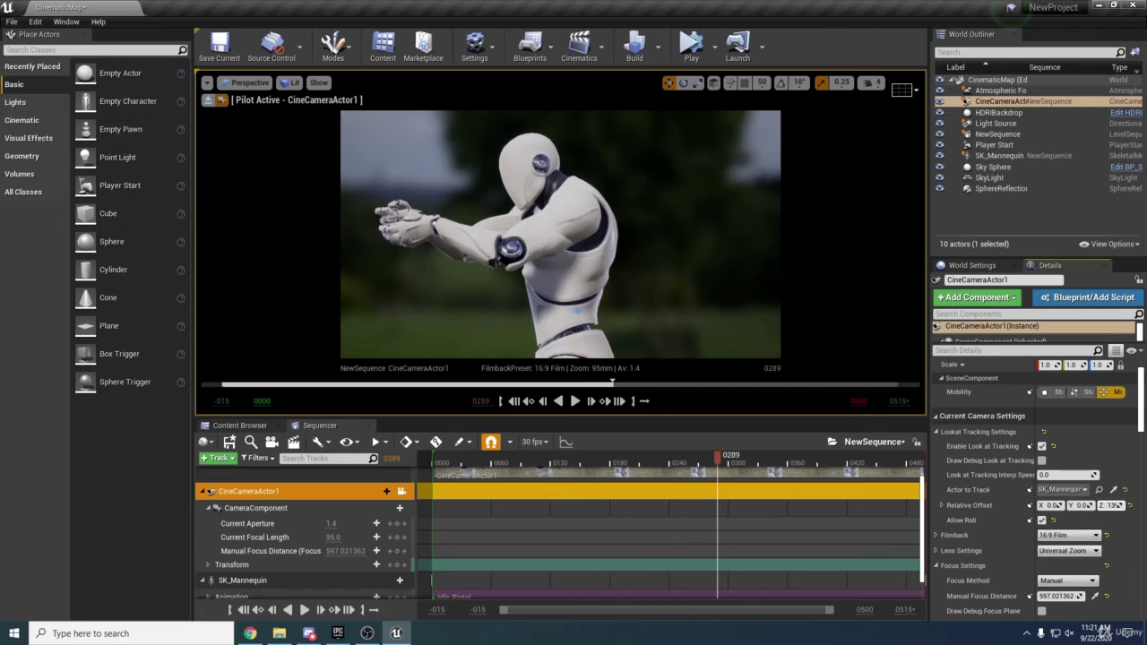
left_click_drag(627, 359, 740, 353)
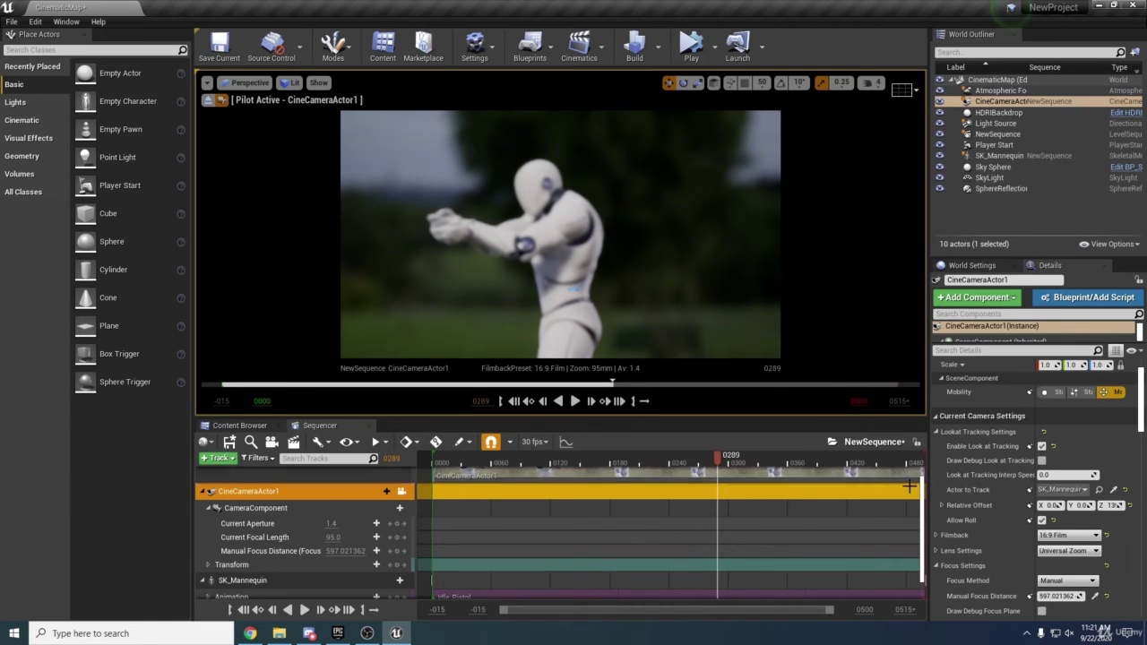
scroll(967, 497, "down", 1)
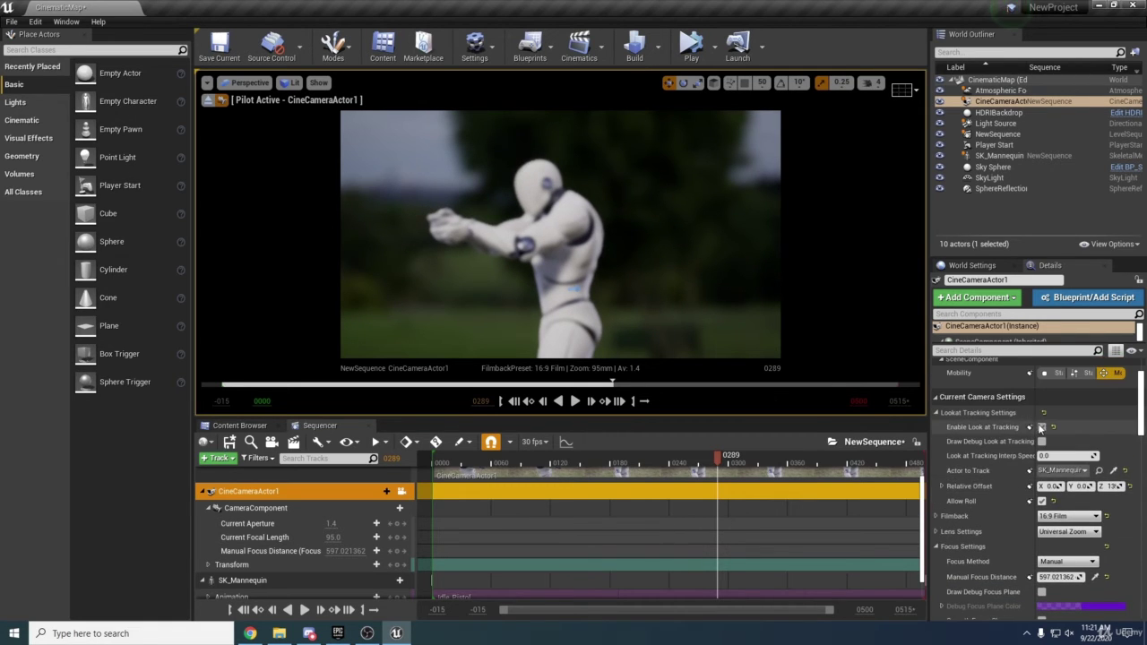
left_click(947, 412)
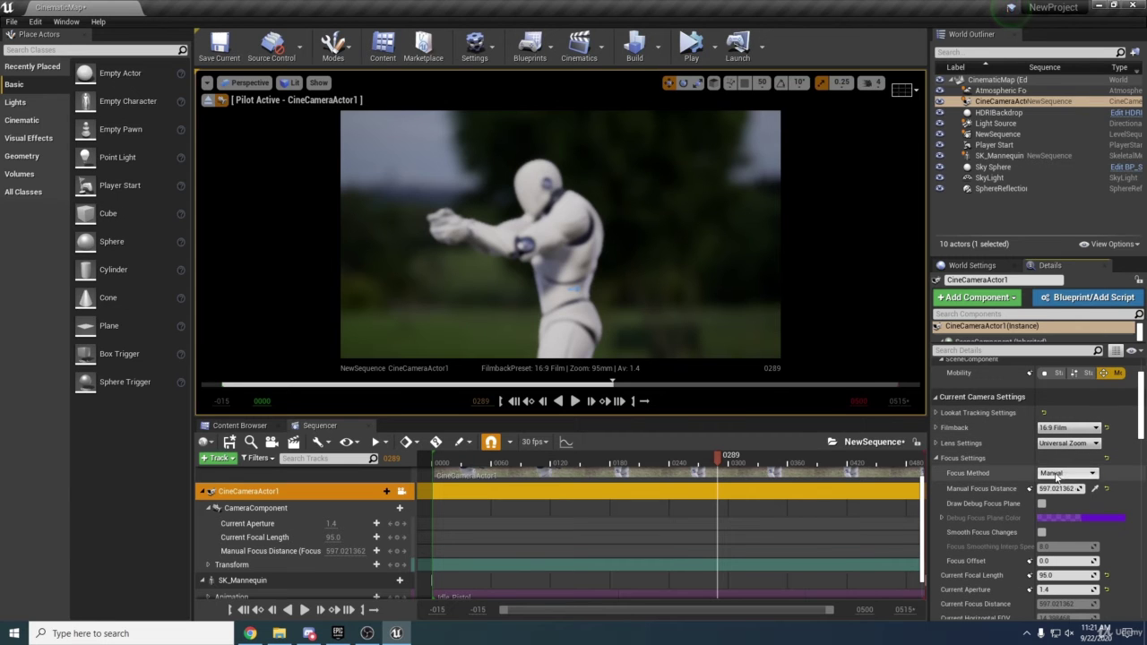
- Set the Focus Method to Tracking and pick SK_Mannequin as the focus Actor to Track
left_click(1066, 472)
left_click(1057, 500)
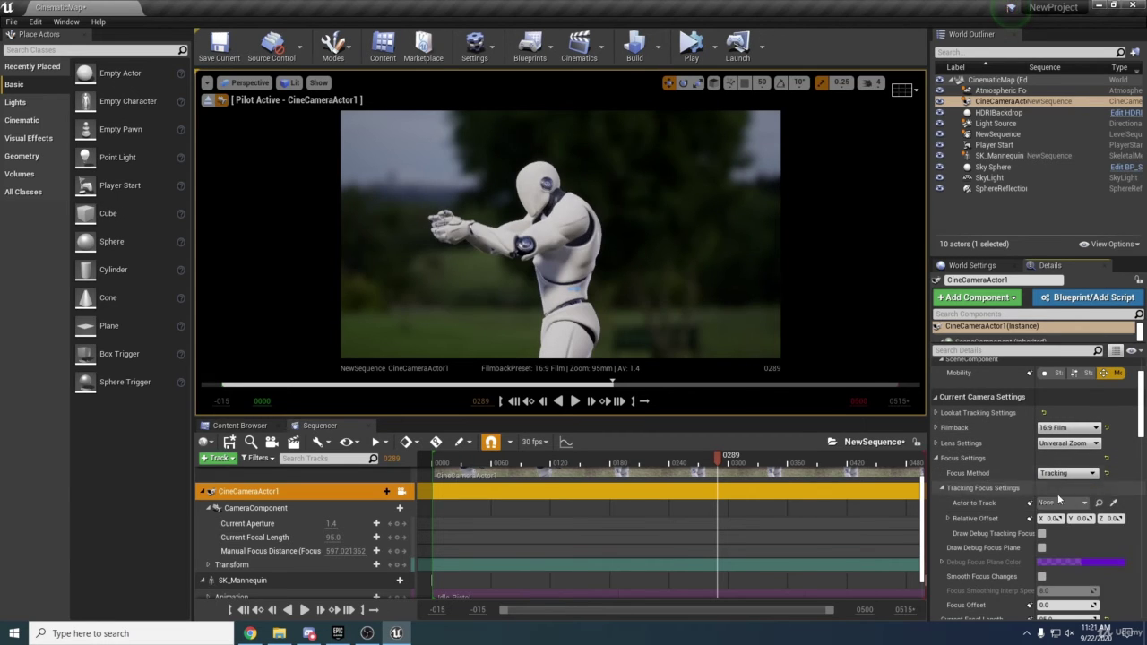
left_click(1099, 503)
left_click(573, 266)
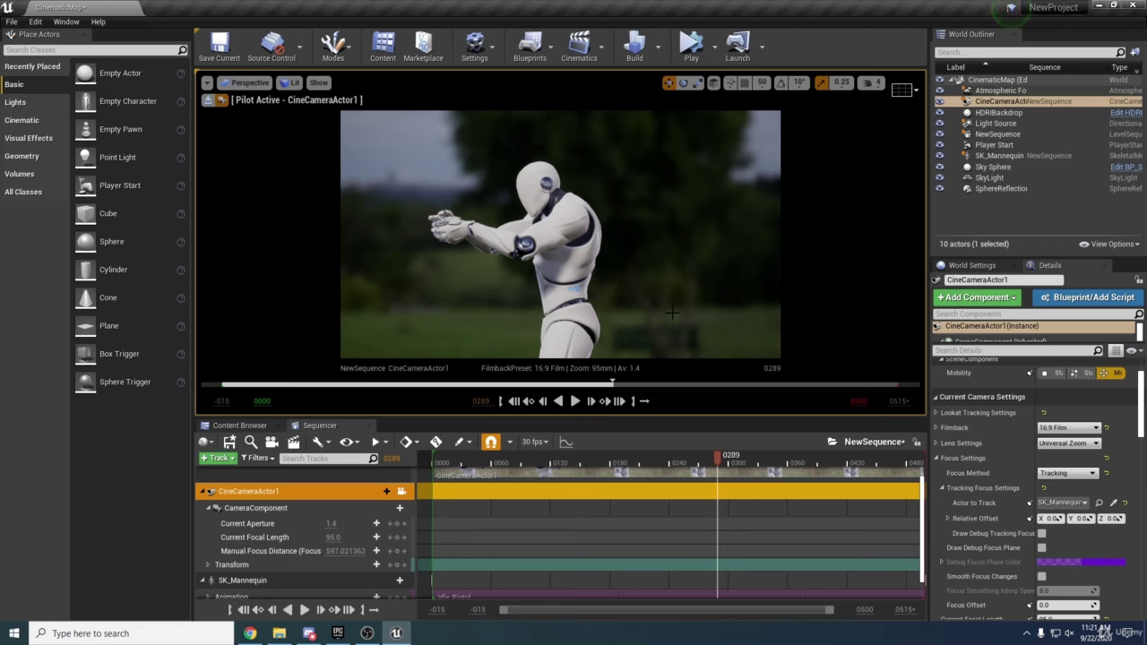
- Move the camera toward and away from the mannequin to examine how the tracking focus behaves
mouse_move(834, 377)
right_mouse_down()
mouse_move(834, 431)
mouse_move(832, 370)
right_mouse_up()
key("w")
key("s")
key("w")
key("w")
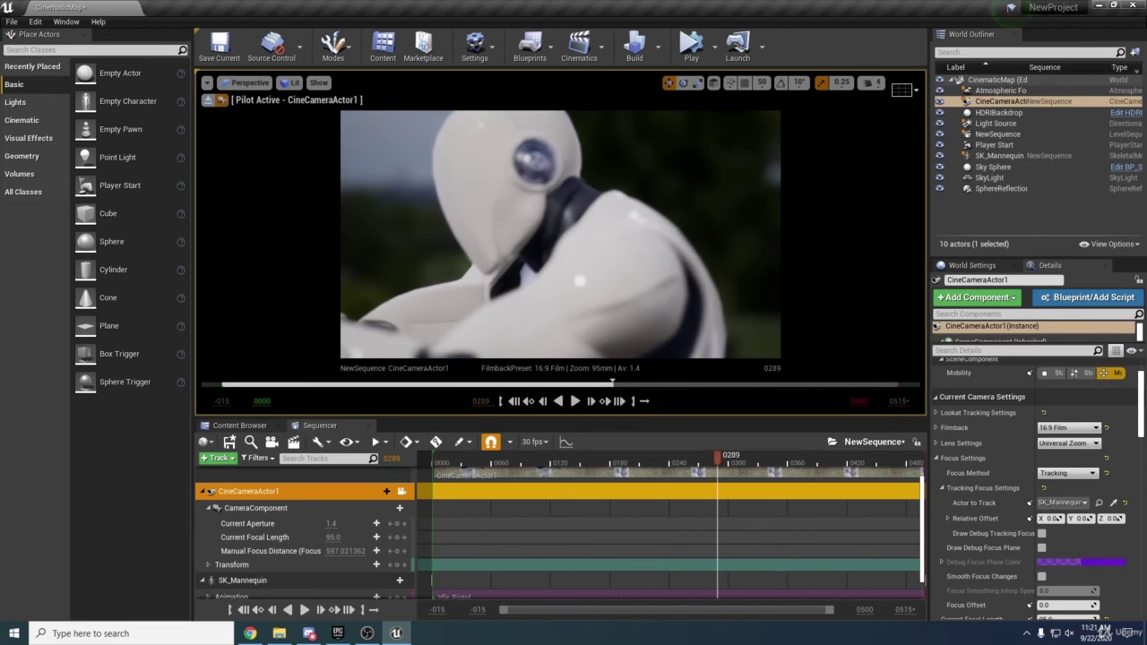
right_click_drag(602, 246, 527, 248)
key("s")
key("w")
key("w")
- Set the Focus Method to Manual and enable Draw Debug Focus Plane
left_click(1060, 475)
left_click(1048, 491)
key("w")
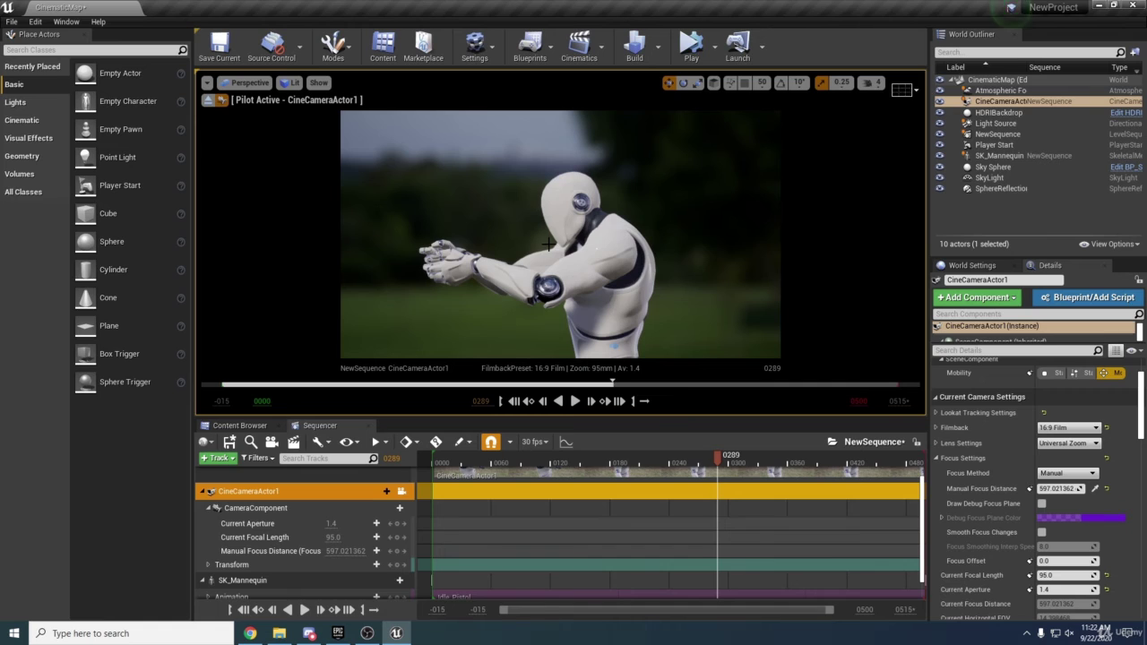
left_click(1066, 473)
left_click(1050, 491)
left_click(1042, 504)
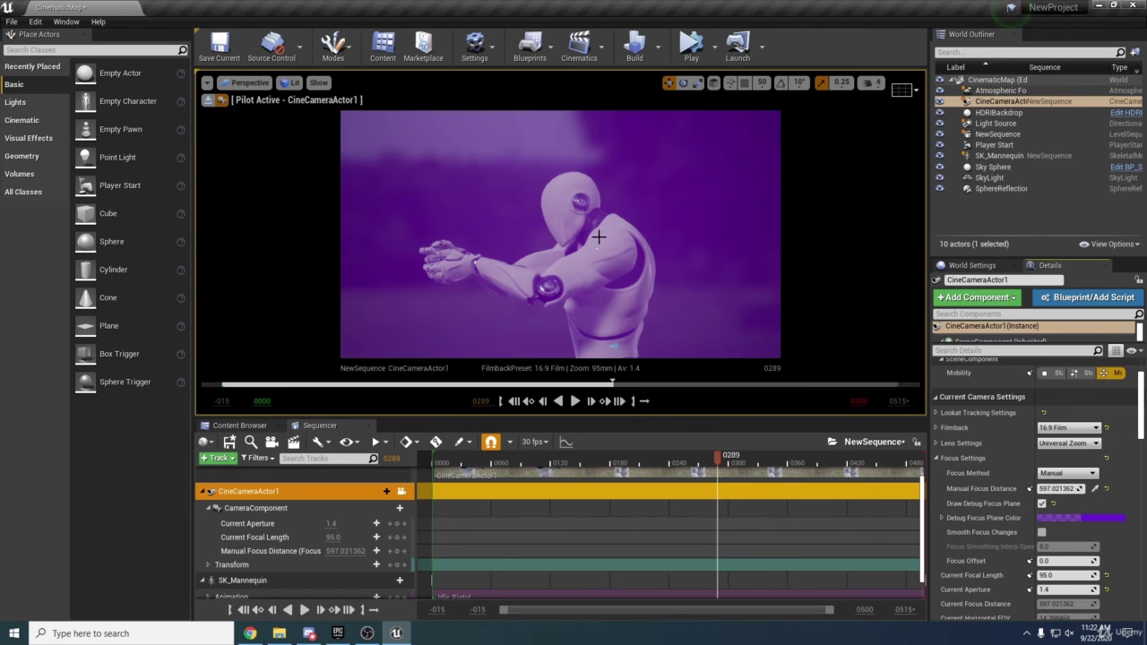
- Switch the Focus Method to Tracking and move the camera to check the debug focus plane on the mannequin
left_click(1066, 474)
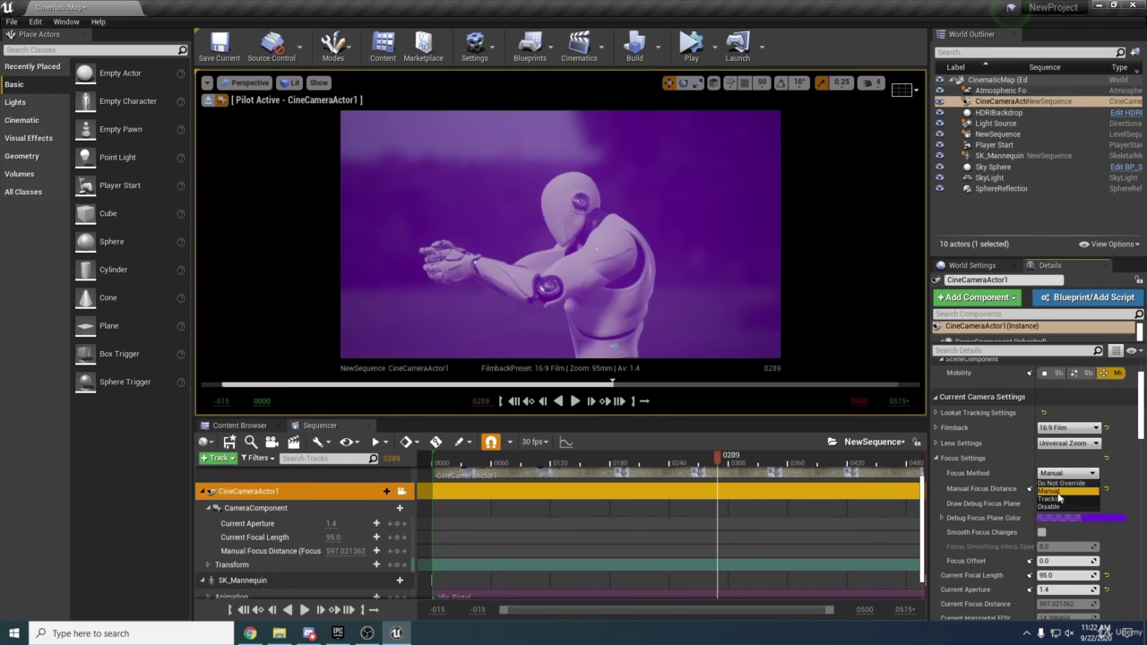
left_click(1055, 504)
key("s")
right_click_drag(634, 233, 633, 243)
- Return the Focus Method to Manual and disable Draw Debug Focus Plane
left_click(1065, 473)
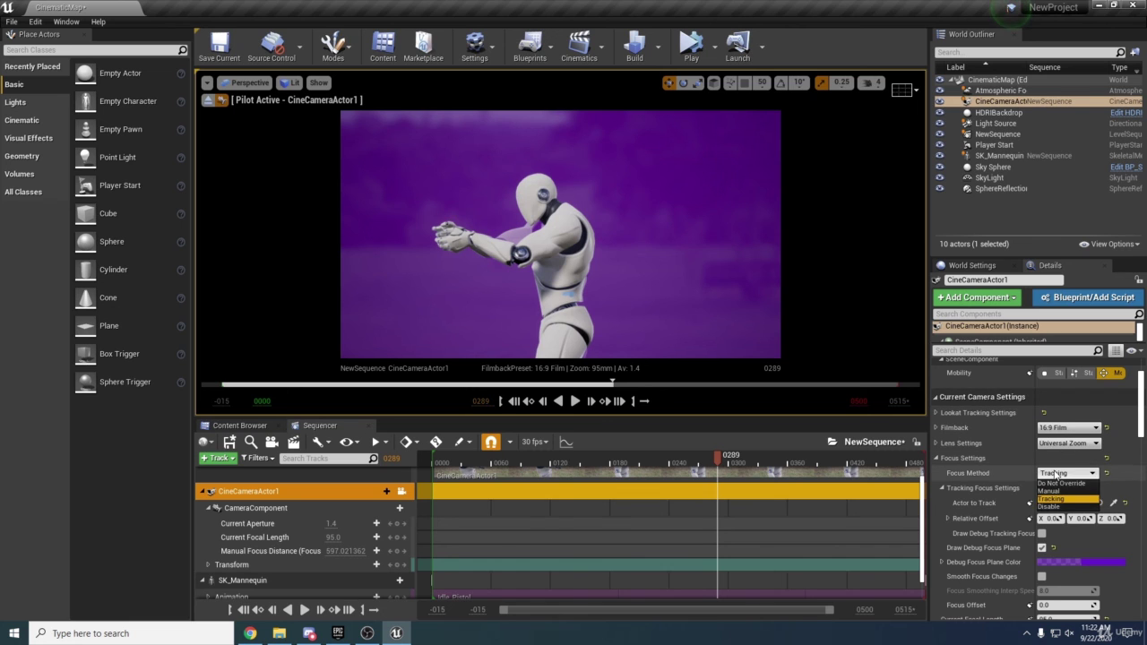
left_click(1062, 494)
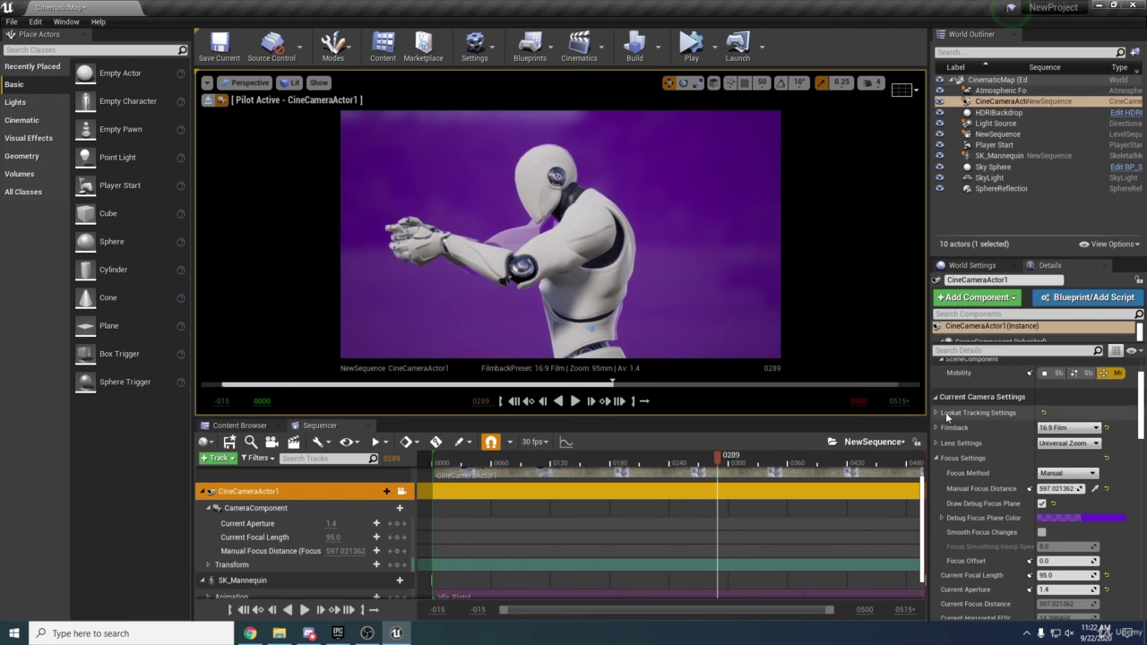
left_click(1041, 503)
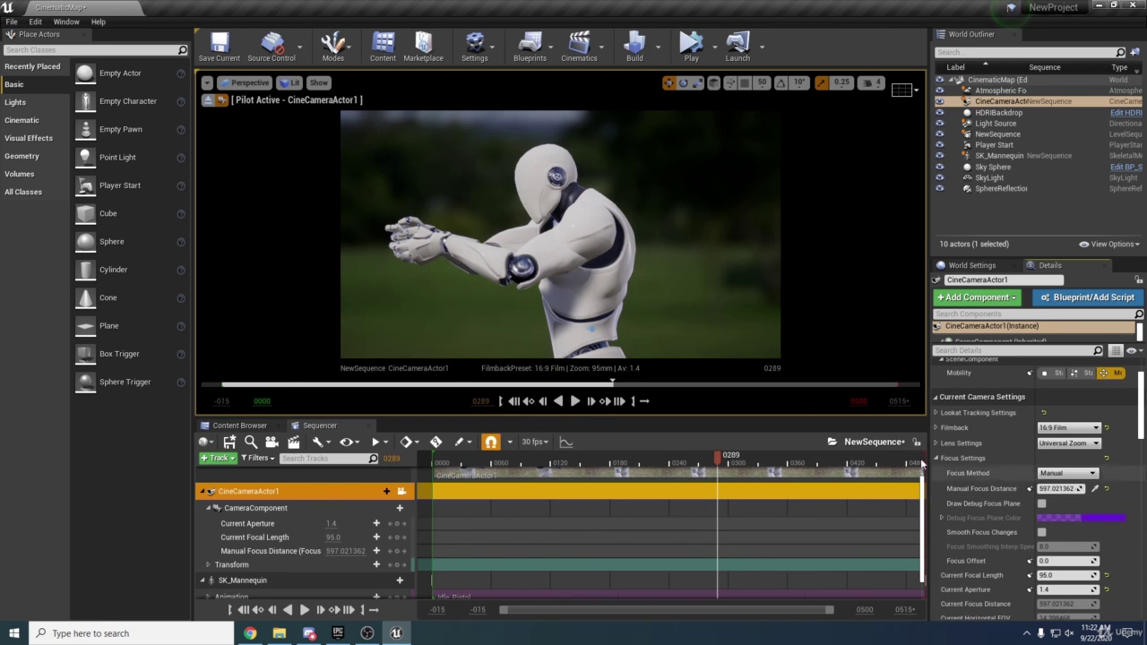